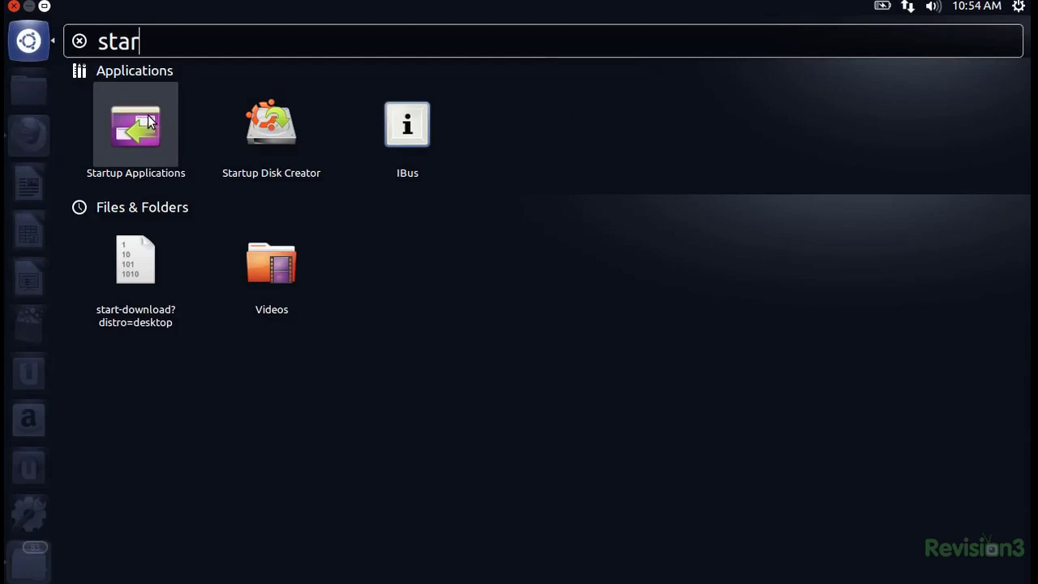
pyautogui.click(143, 120)
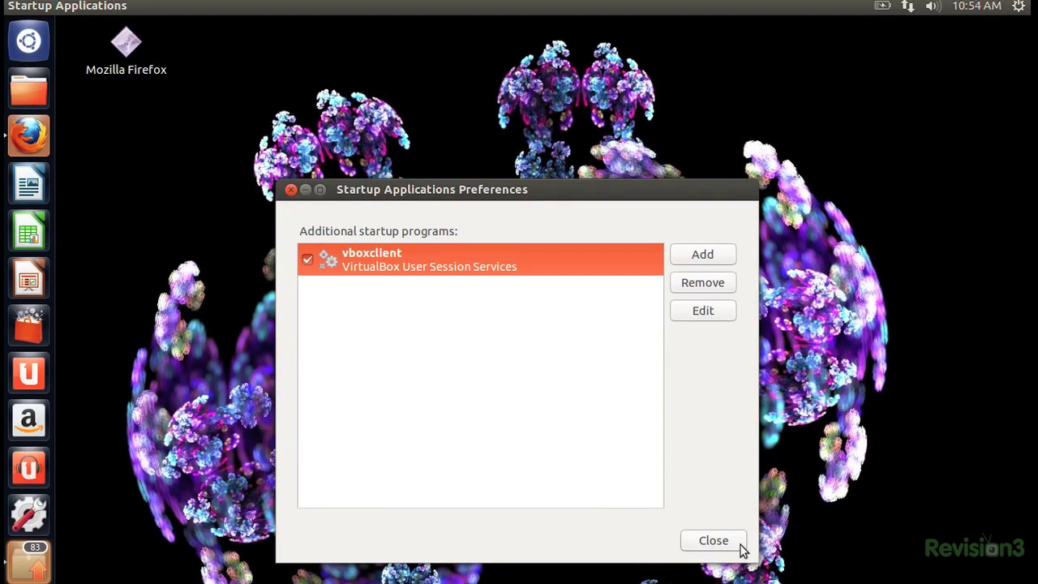
pyautogui.click(713, 539)
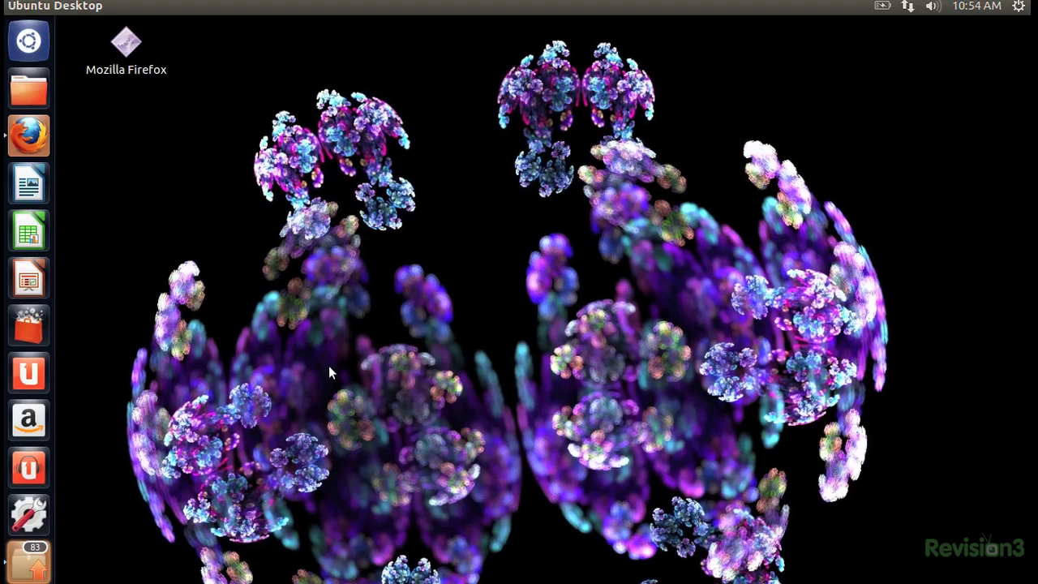
pyautogui.click(31, 39)
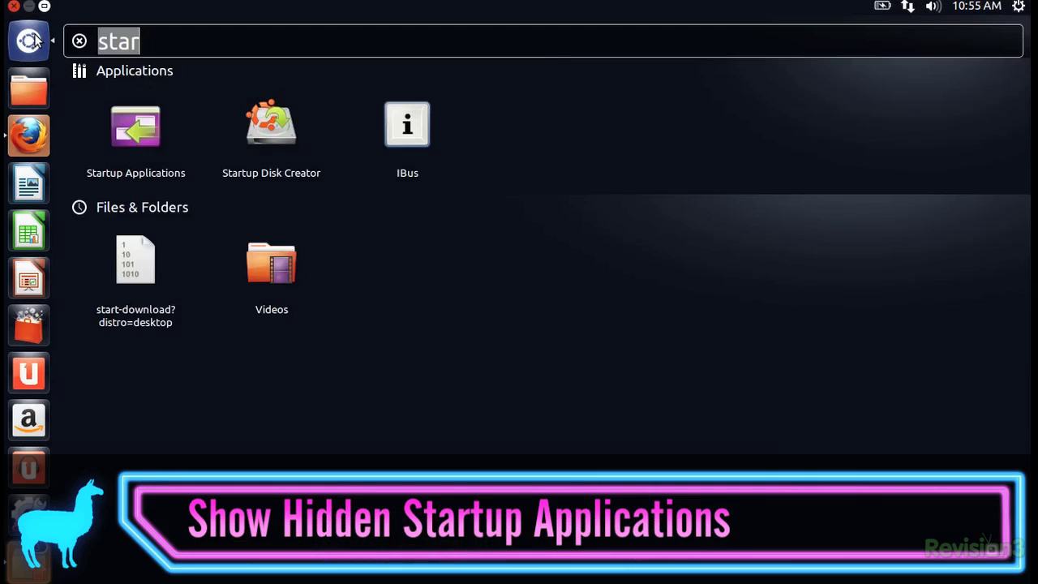
# Step: Run sudo sed in Terminal to change NoDisplay=true to NoDisplay=false in /etc/xdg/autostart/*.desktop
pyautogui.write('term')
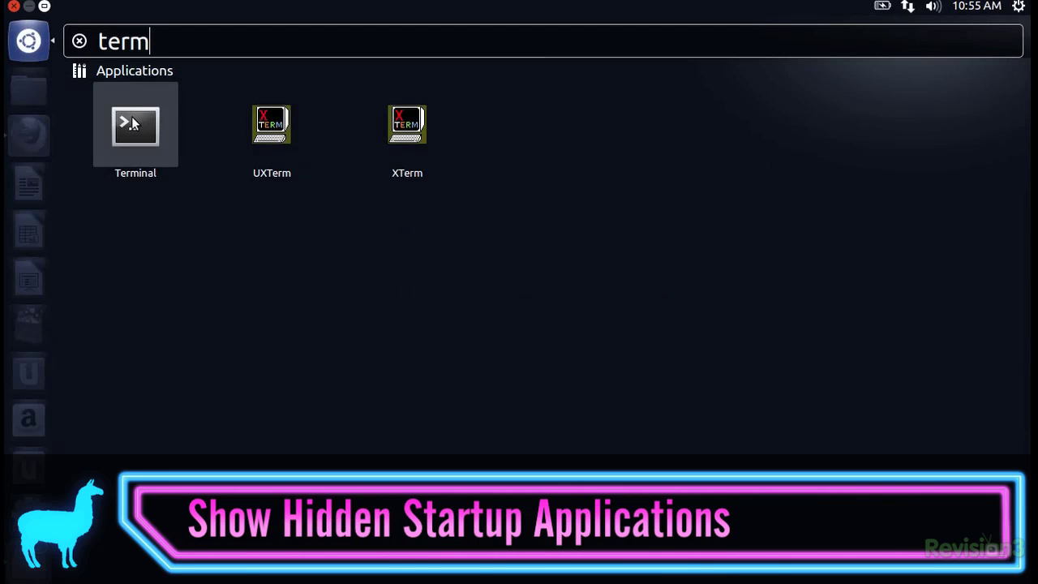
pyautogui.click(132, 122)
pyautogui.write('sudo sed -i "s/NoDisplay=true/NoDisplay=false/g" /etc')
pyautogui.write('/xdg')
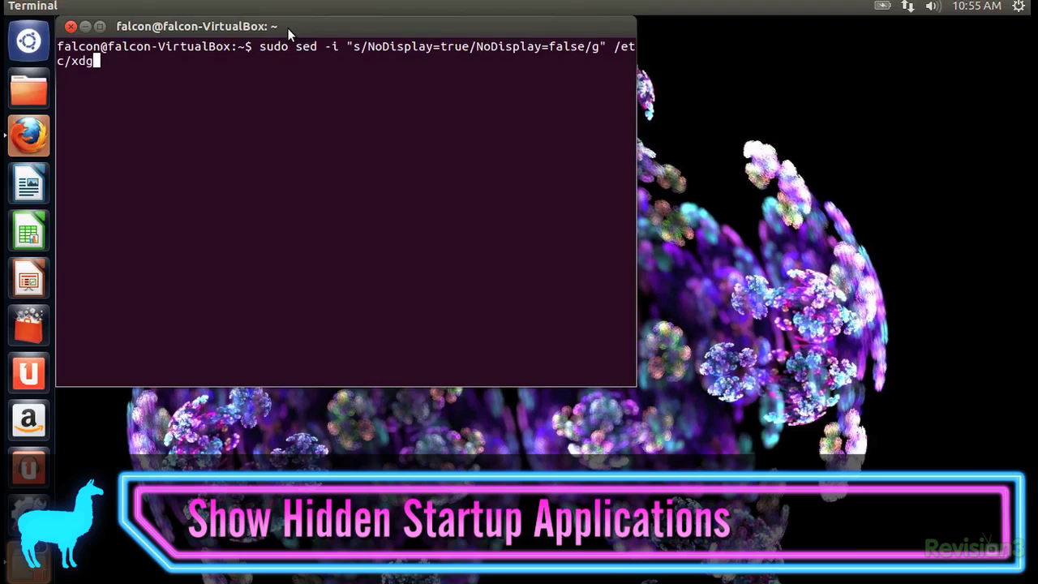
pyautogui.write('/autostart/*.d')
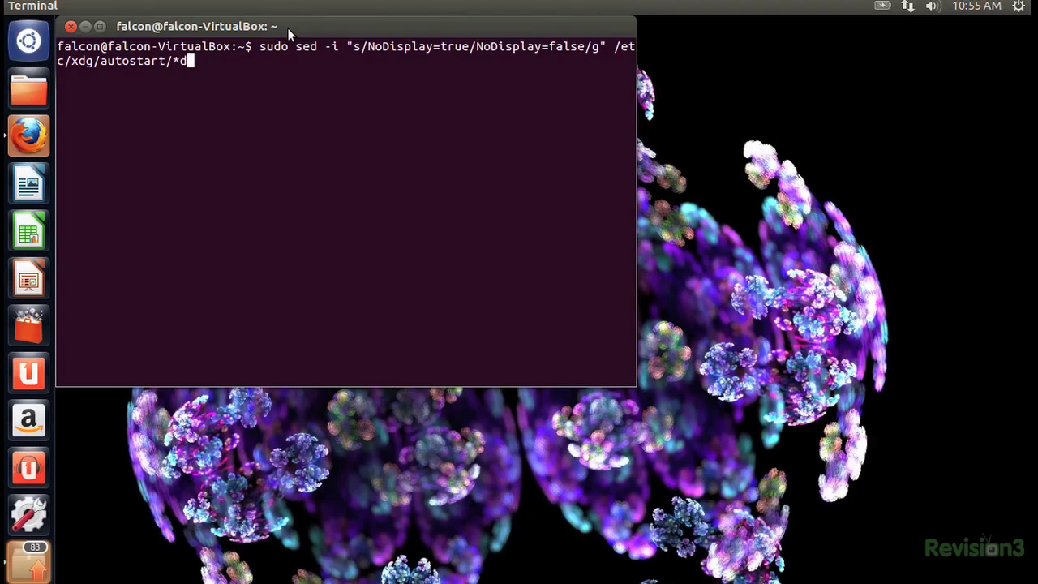
pyautogui.write('esktop')
pyautogui.press('Left')
pyautogui.press('Left')
pyautogui.press('Left')
pyautogui.press('Left')
pyautogui.press('Left')
pyautogui.press('Left')
pyautogui.press('Left')
pyautogui.write('.')
pyautogui.press('Right')
pyautogui.press('Right')
pyautogui.press('Right')
pyautogui.press('Right')
pyautogui.press('Right')
pyautogui.press('Right')
pyautogui.press('Right')
pyautogui.press('Return')
pyautogui.press('Return')
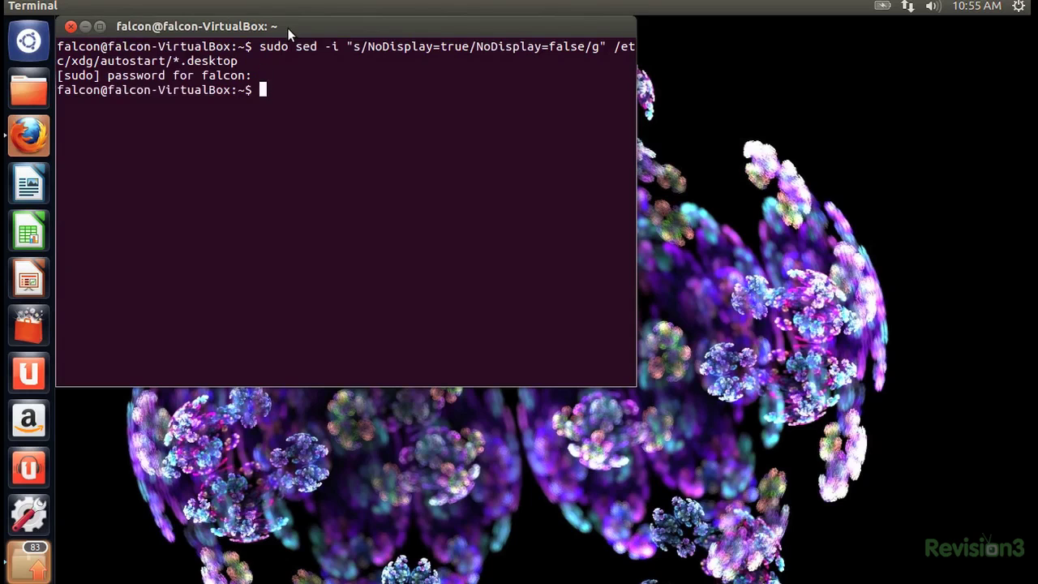
pyautogui.click(29, 40)
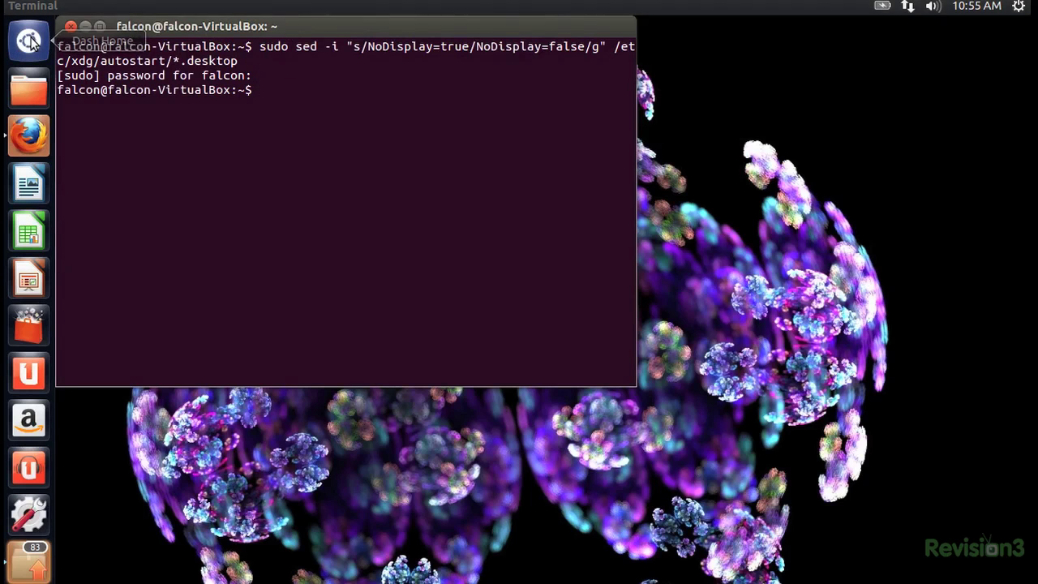
# Step: Review the unhidden entries like Backup Monitor and Orca in Startup Applications, then close it
pyautogui.write('star')
pyautogui.click(123, 140)
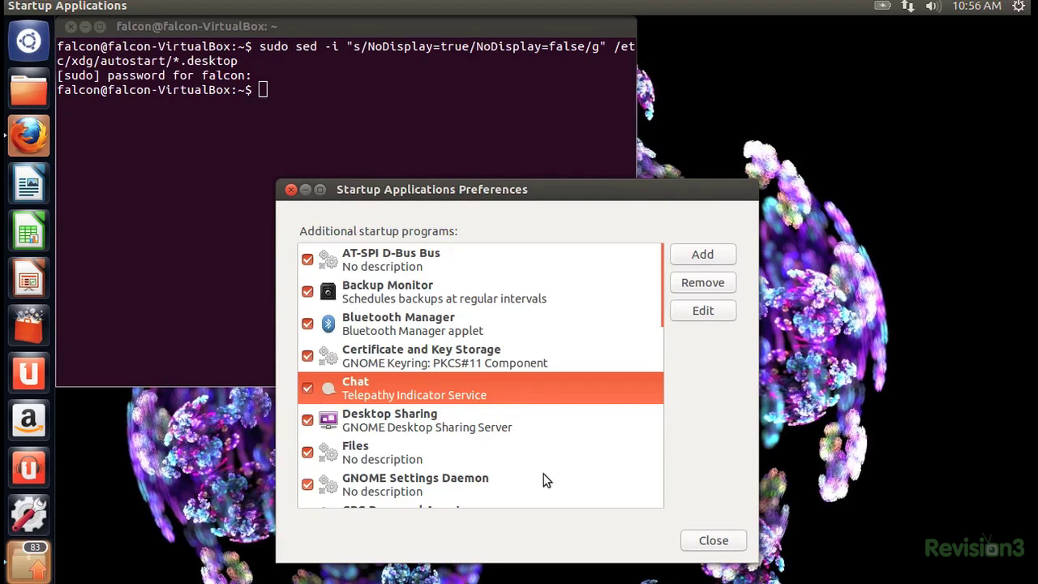
pyautogui.press('Down')
pyautogui.press('Down')
pyautogui.press('Down')
pyautogui.press('Down')
pyautogui.press('Down')
pyautogui.press('Down')
pyautogui.press('Down')
pyautogui.press('Down')
pyautogui.press('Down')
pyautogui.press('Down')
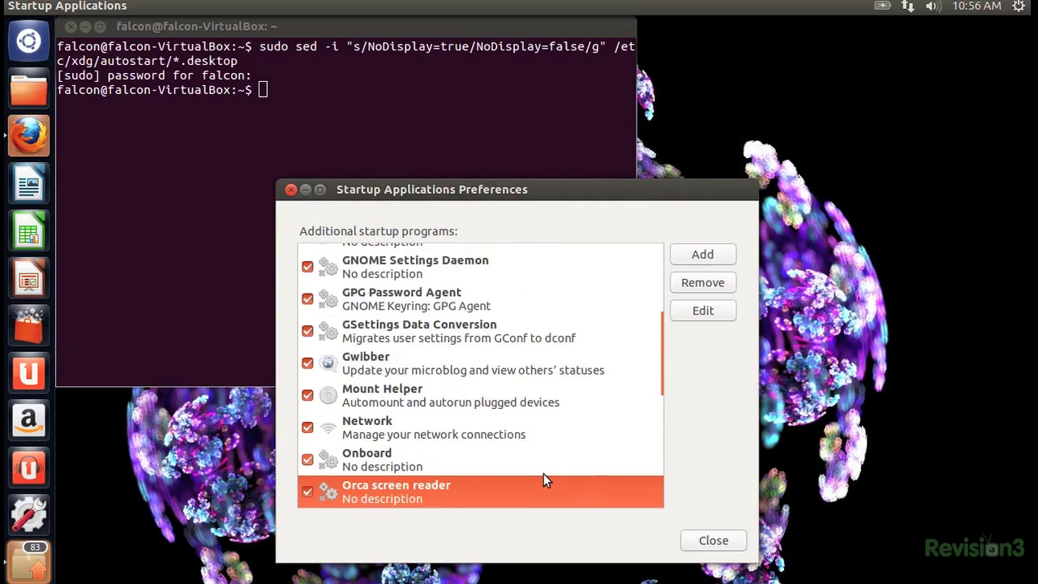
pyautogui.press('Down')
pyautogui.press('Down')
pyautogui.press('Down')
pyautogui.press('Down')
pyautogui.press('Down')
pyautogui.press('Down')
pyautogui.press('Down')
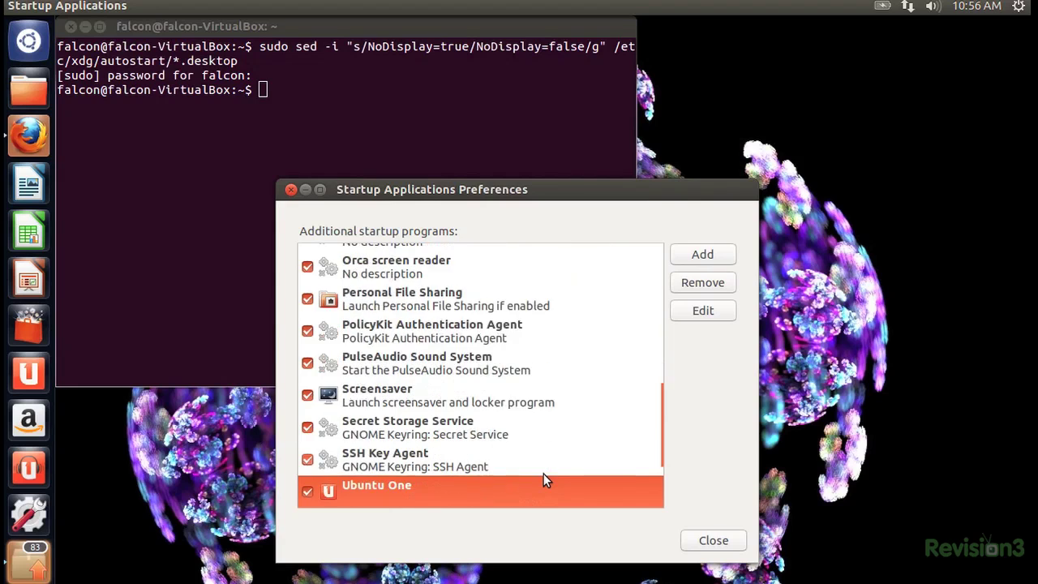
pyautogui.press('Down')
pyautogui.press('Down')
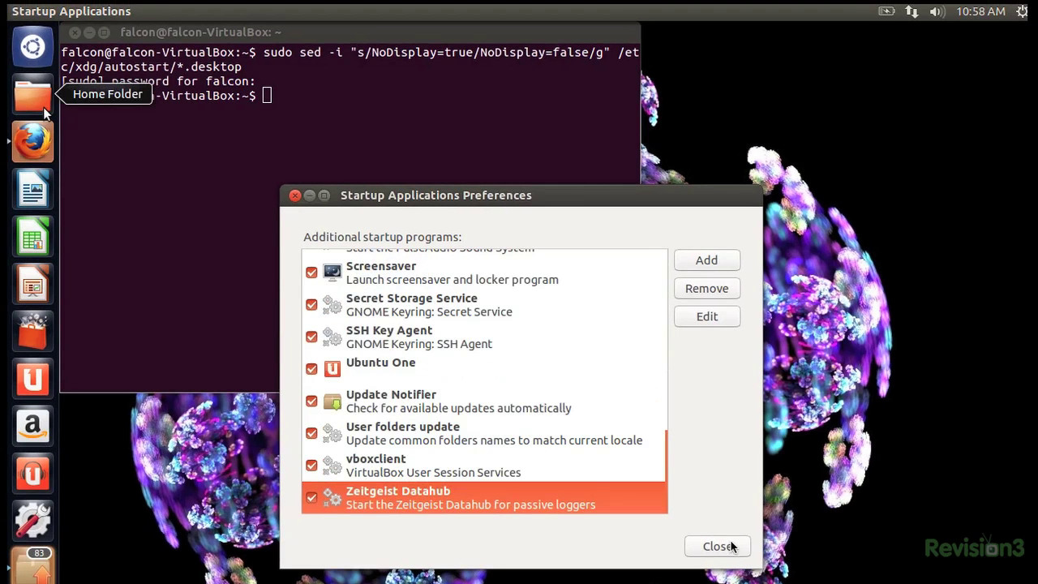
pyautogui.click(716, 541)
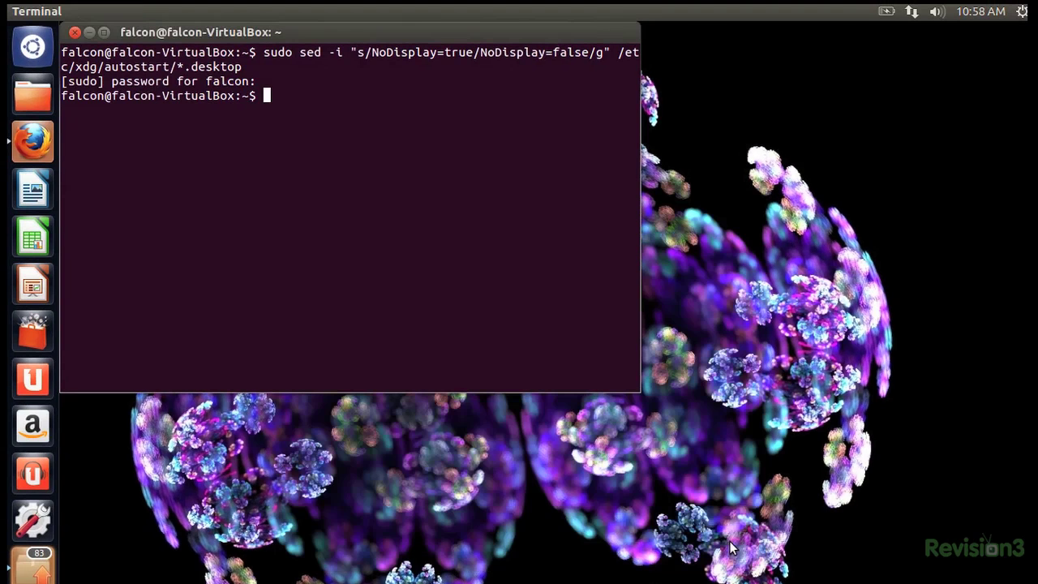
# Step: Close Terminal, then open System Monitor, scroll through its process list and close it
pyautogui.click(75, 34)
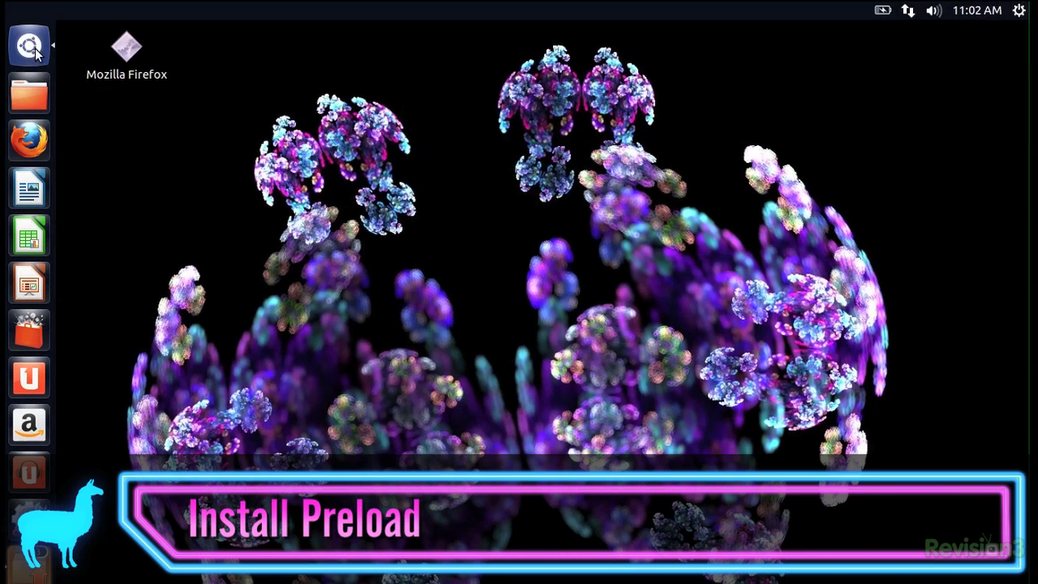
pyautogui.click(35, 48)
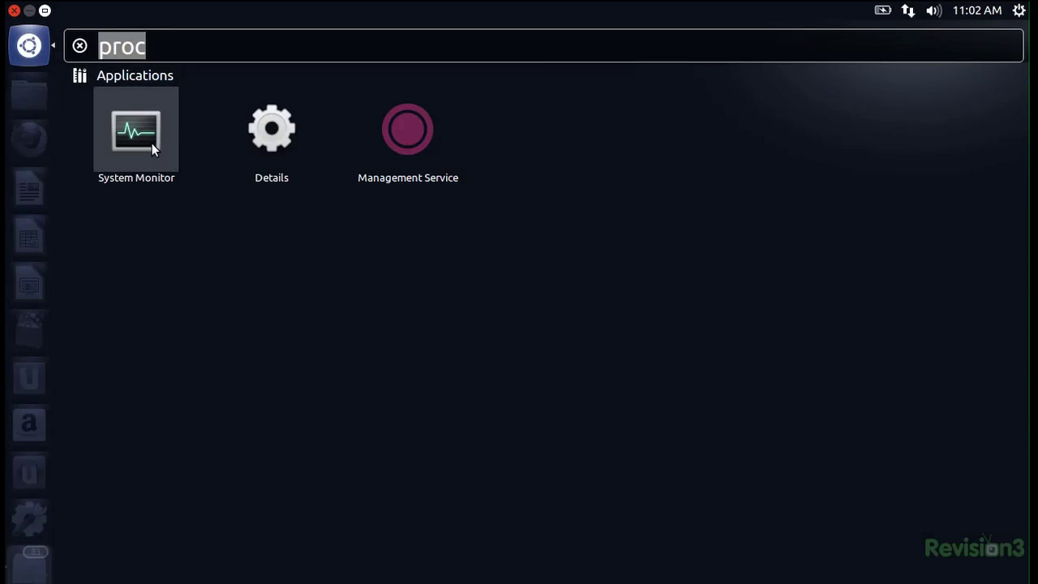
pyautogui.click(151, 143)
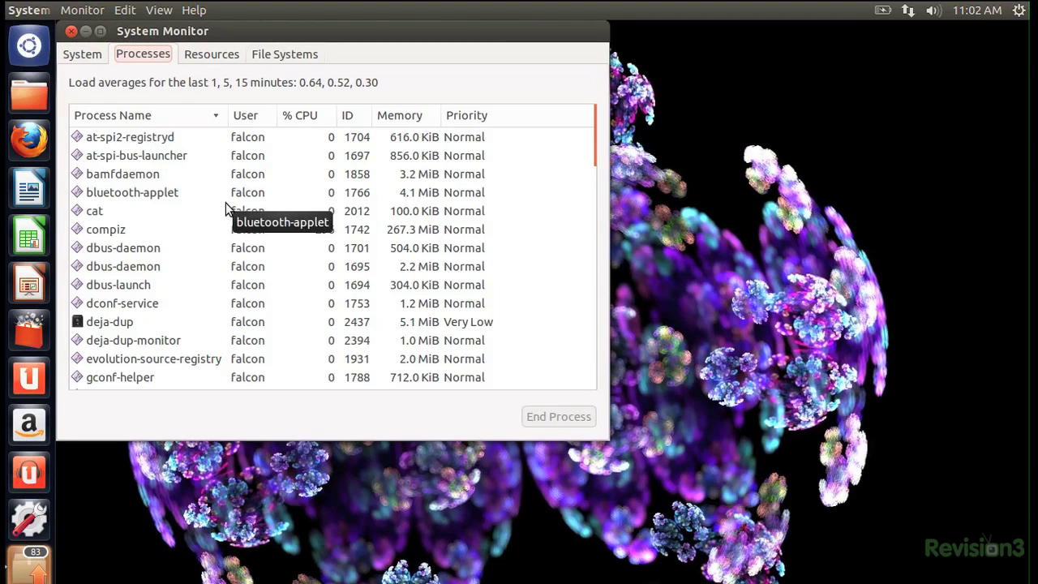
pyautogui.scroll(-3, 587, 162)
pyautogui.moveTo(587, 174); pyautogui.dragTo(598, 273)
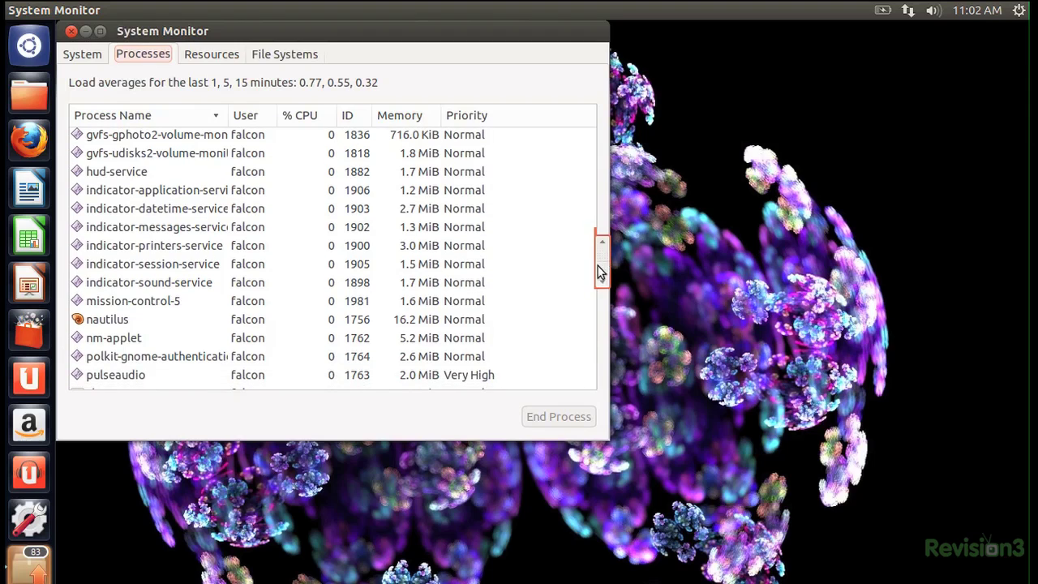
pyautogui.click(70, 32)
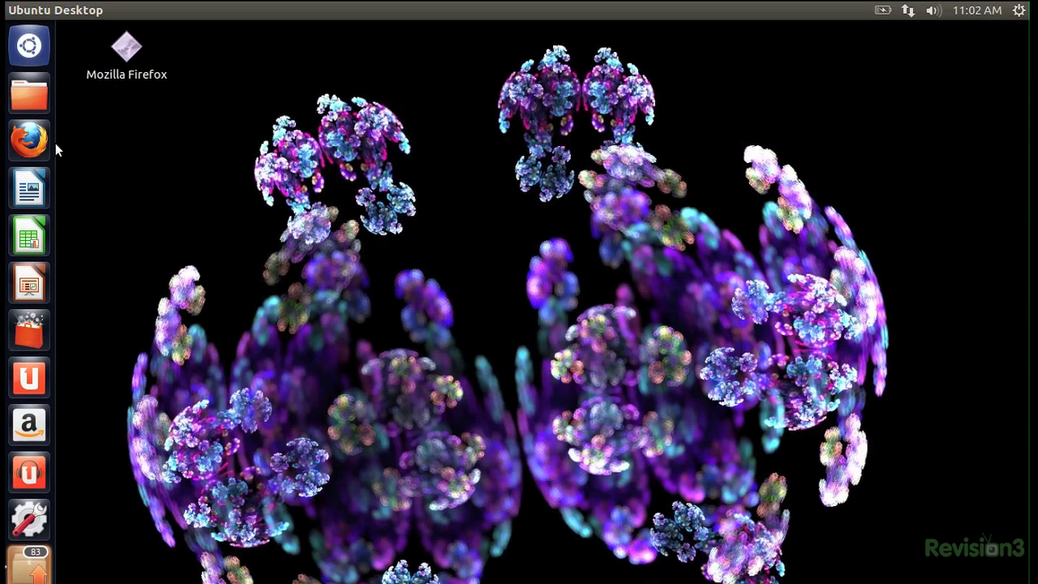
# Step: Install preload (Adaptive readahead daemon) from Ubuntu Software Center, then launch Firefox
pyautogui.click(36, 142)
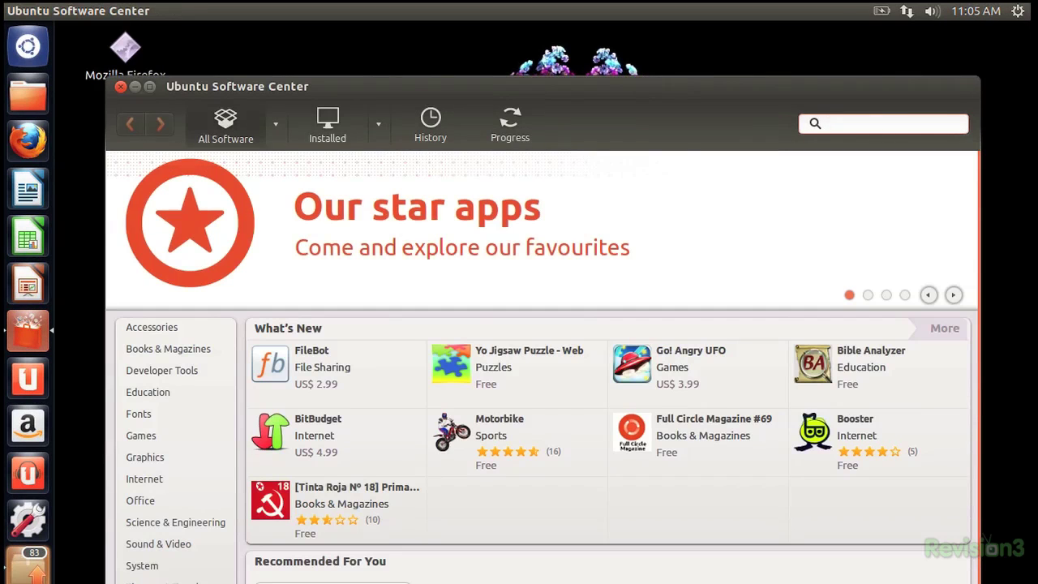
pyautogui.write('preload')
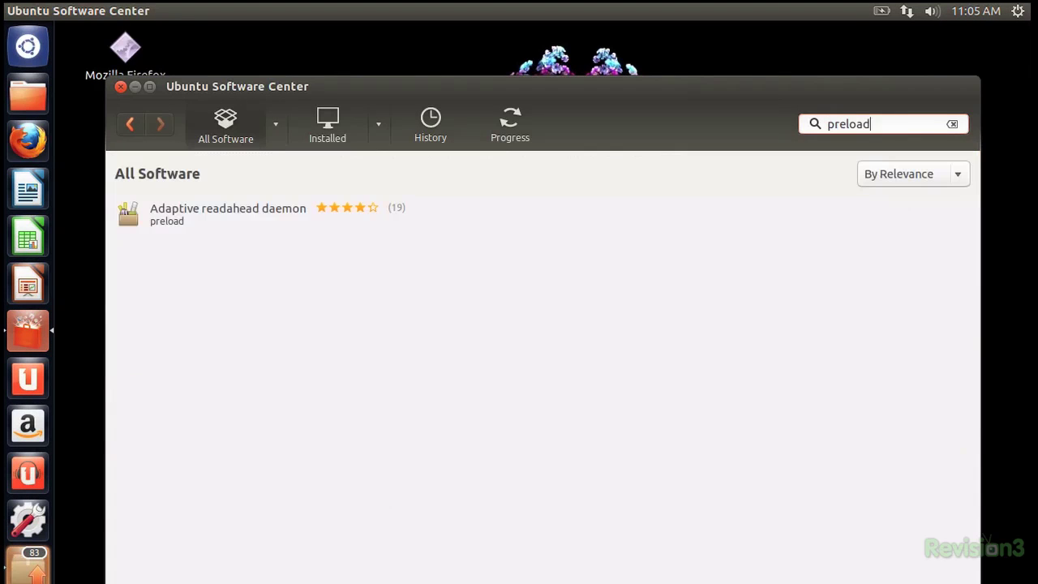
pyautogui.doubleClick(720, 218)
pyautogui.click(945, 262)
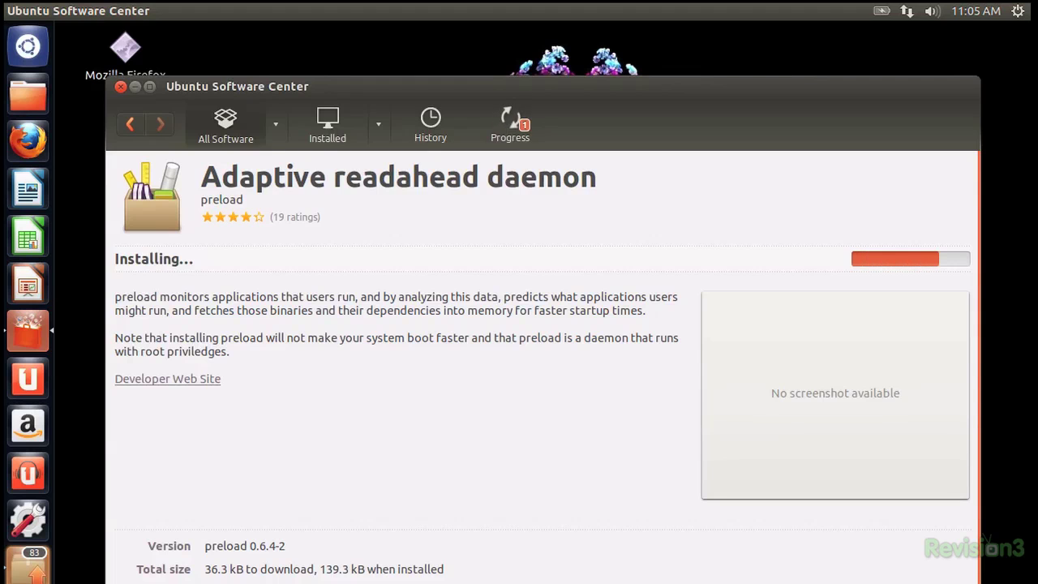
pyautogui.press('ctrl+super+d')
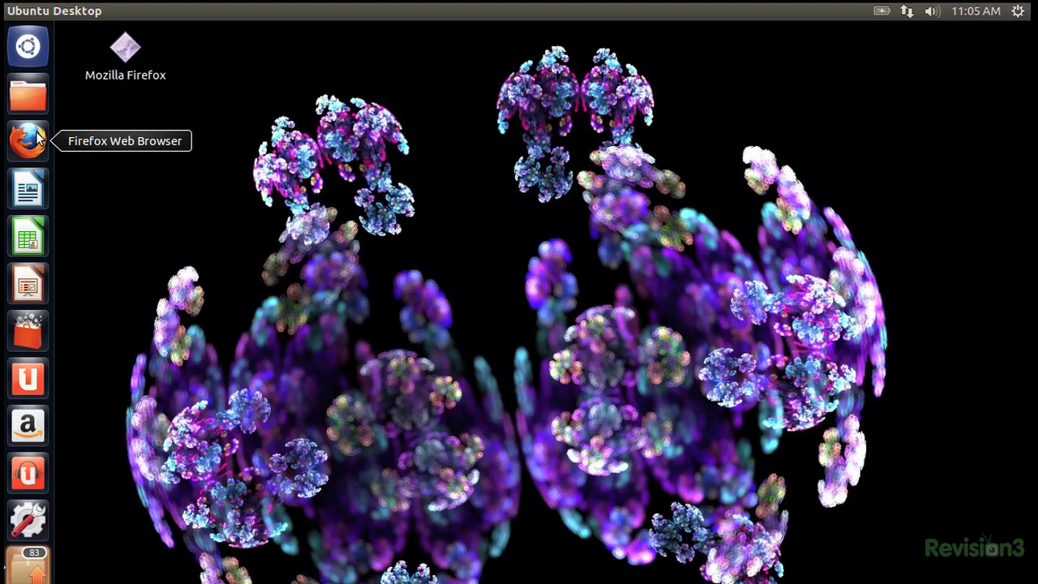
pyautogui.click(28, 141)
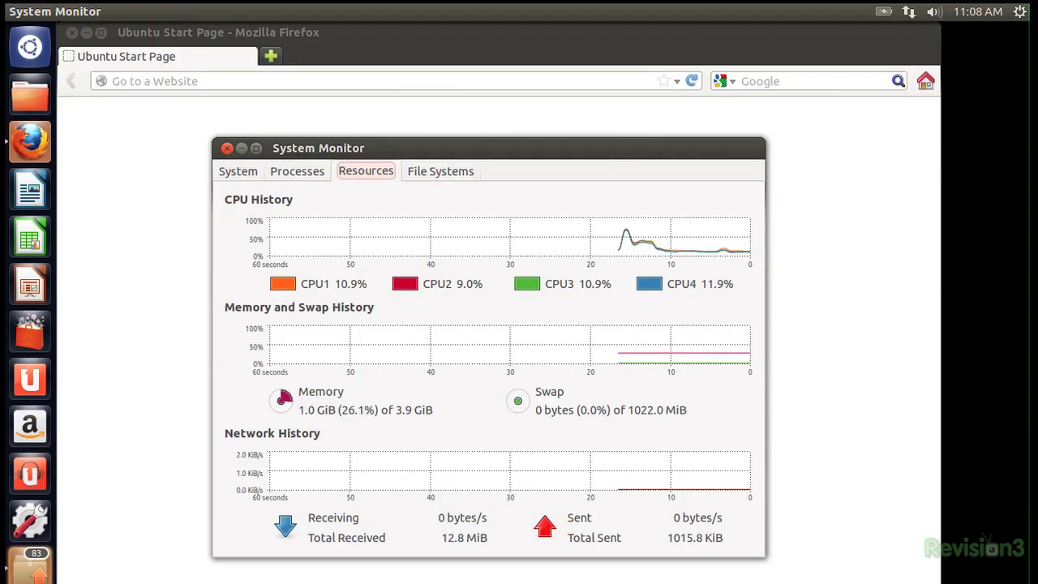
pyautogui.click(431, 170)
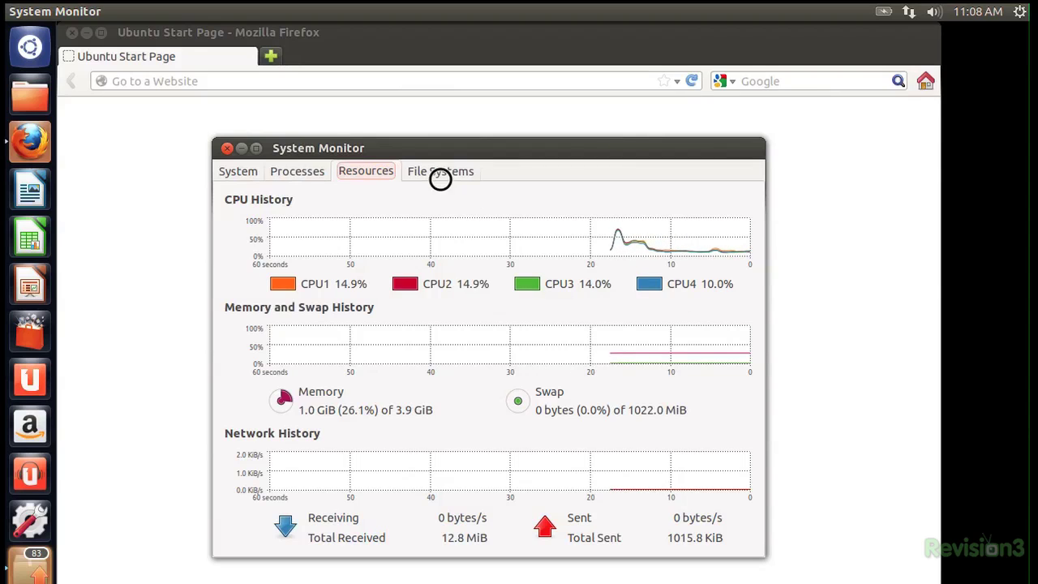
pyautogui.click(369, 171)
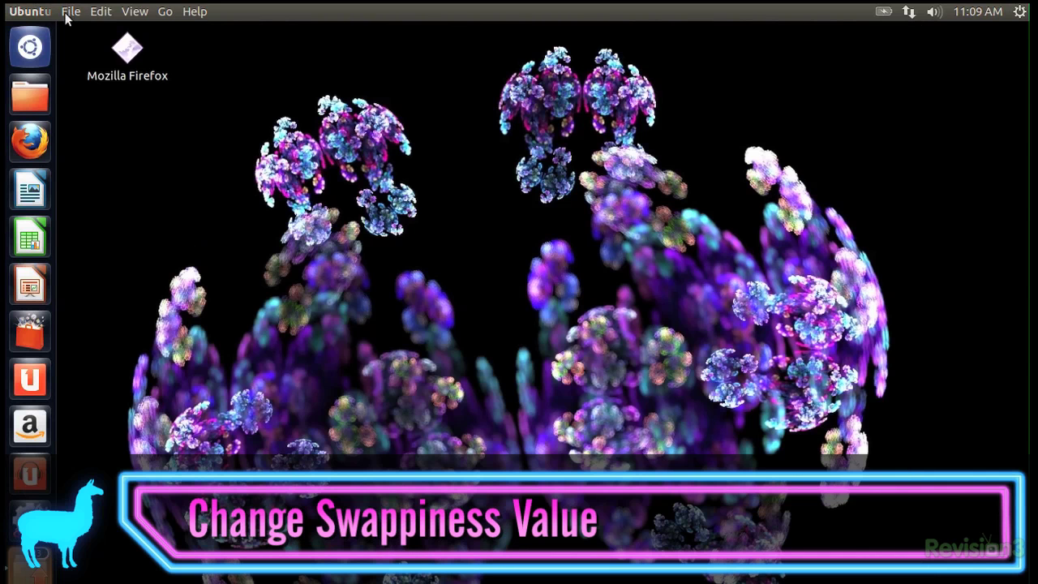
# Step: Check the current swappiness (60) in Terminal and open /etc/sysctl.conf in gedit via gksu
pyautogui.click(25, 42)
pyautogui.write('term')
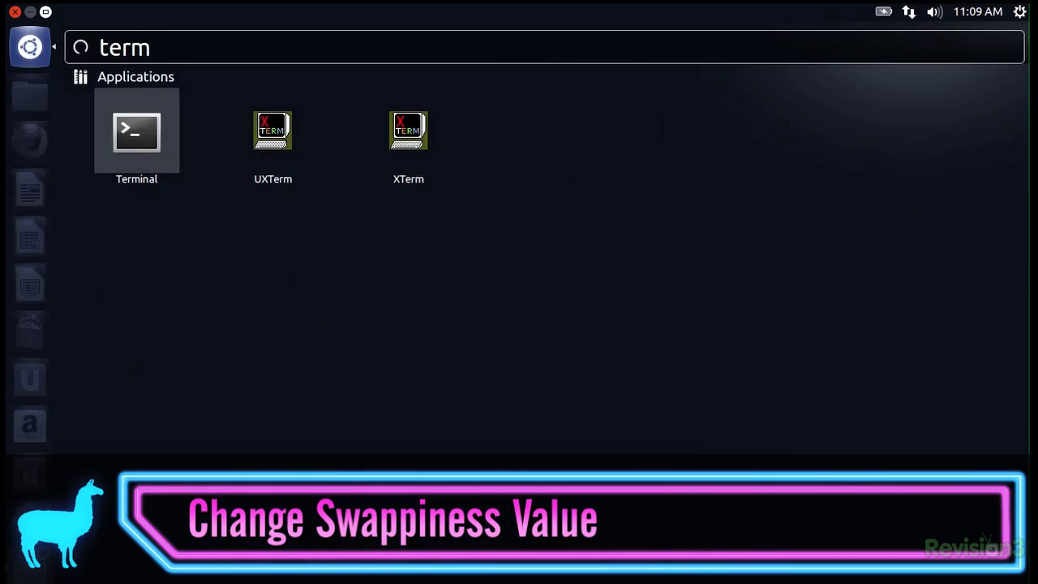
pyautogui.press('Return')
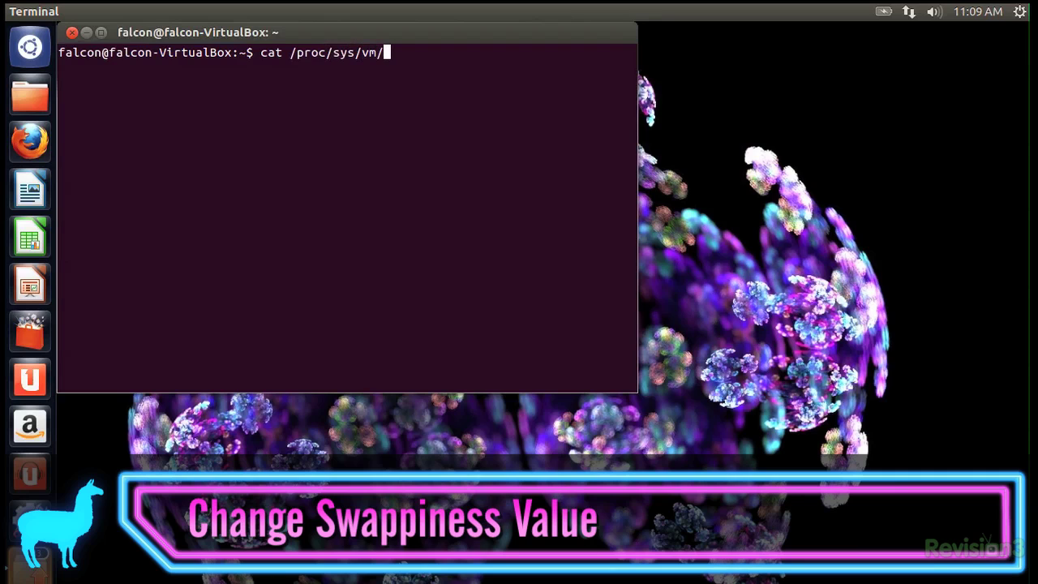
pyautogui.write('cat /proc/sys/vm/swappiness')
pyautogui.press('Return')
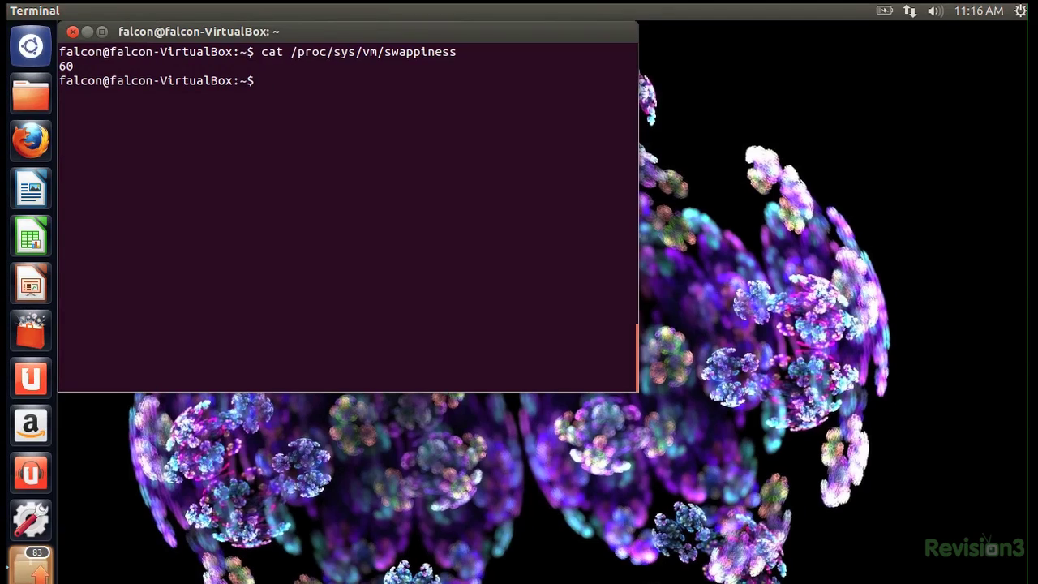
pyautogui.write('gksu gedit /etc/sysctl.conf')
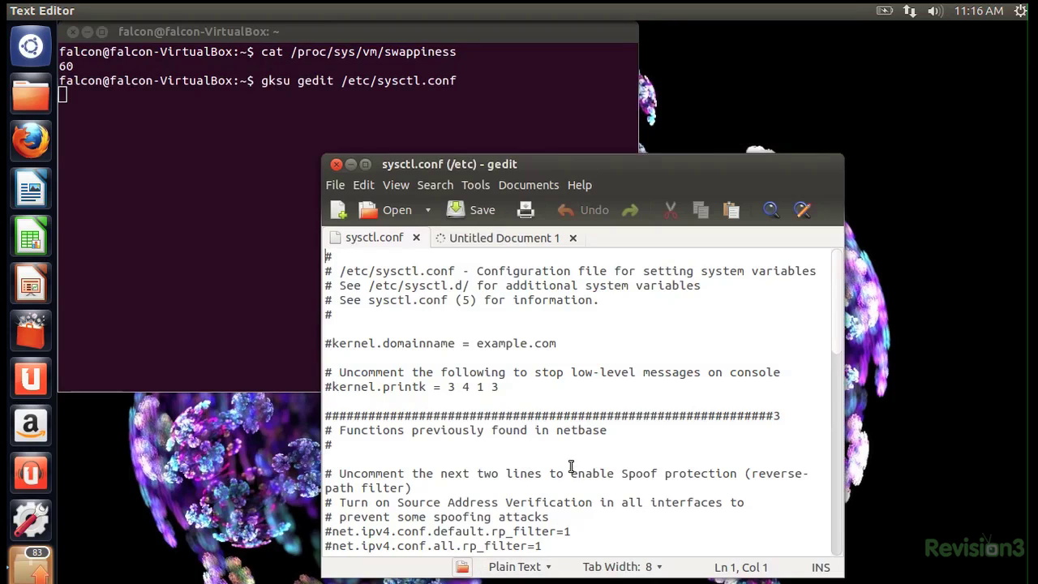
# Step: Append '# Decrease swappiness value' and 'vm.swappiness=10' to the end of sysctl.conf and save
pyautogui.moveTo(835, 335); pyautogui.dragTo(887, 549)
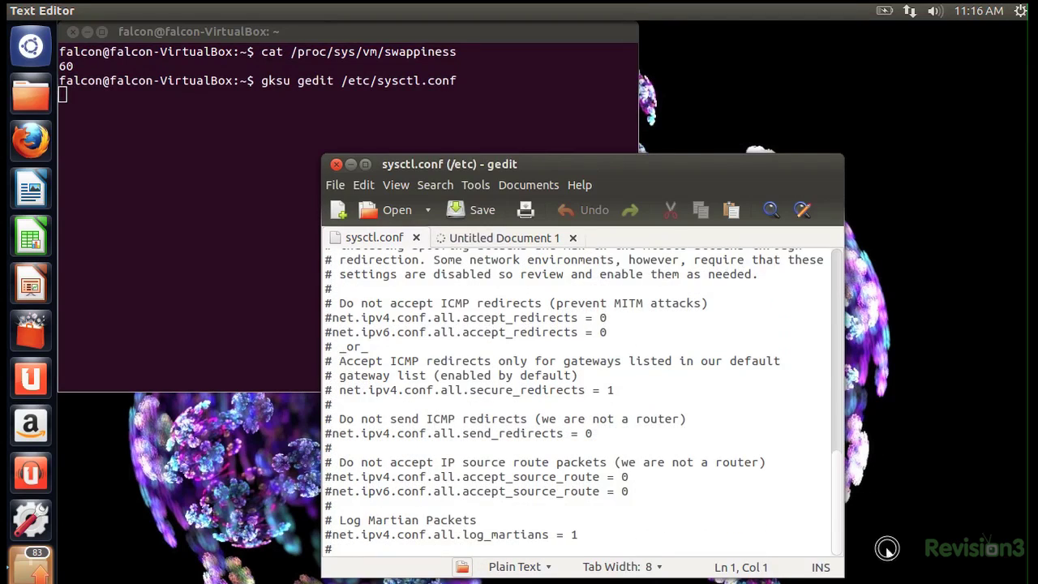
pyautogui.hotkey('ctrl', 'End')
pyautogui.press('Return')
pyautogui.write('# Decrease sw')
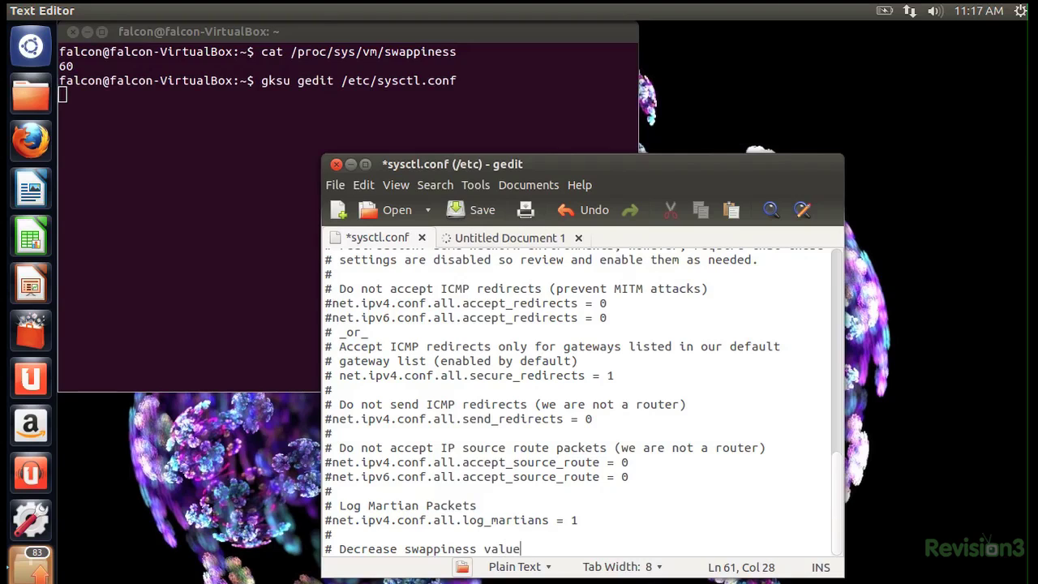
pyautogui.write('appiness value')
pyautogui.press('Return')
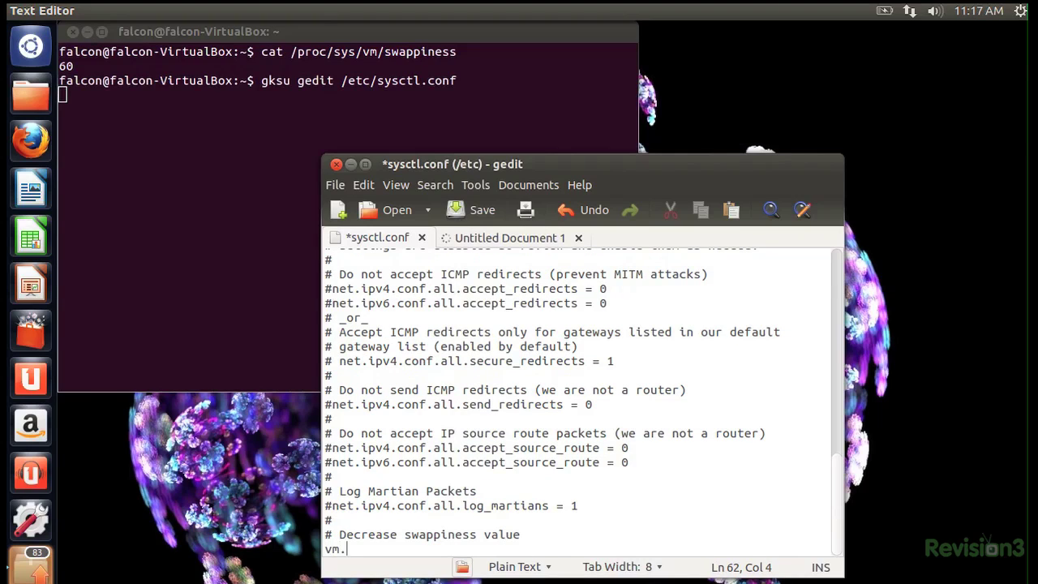
pyautogui.write('vm.swappiness=10')
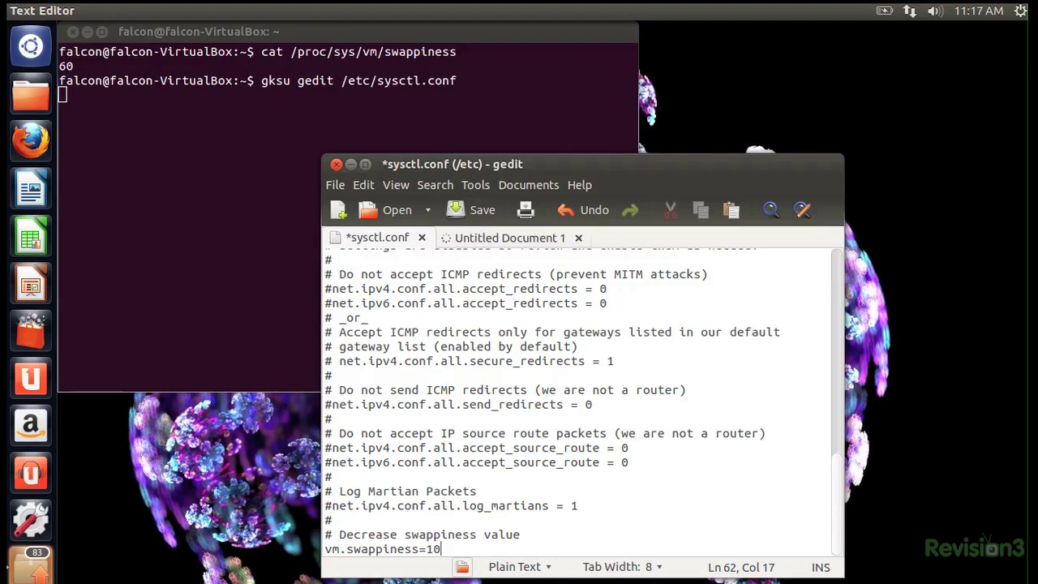
pyautogui.click(470, 210)
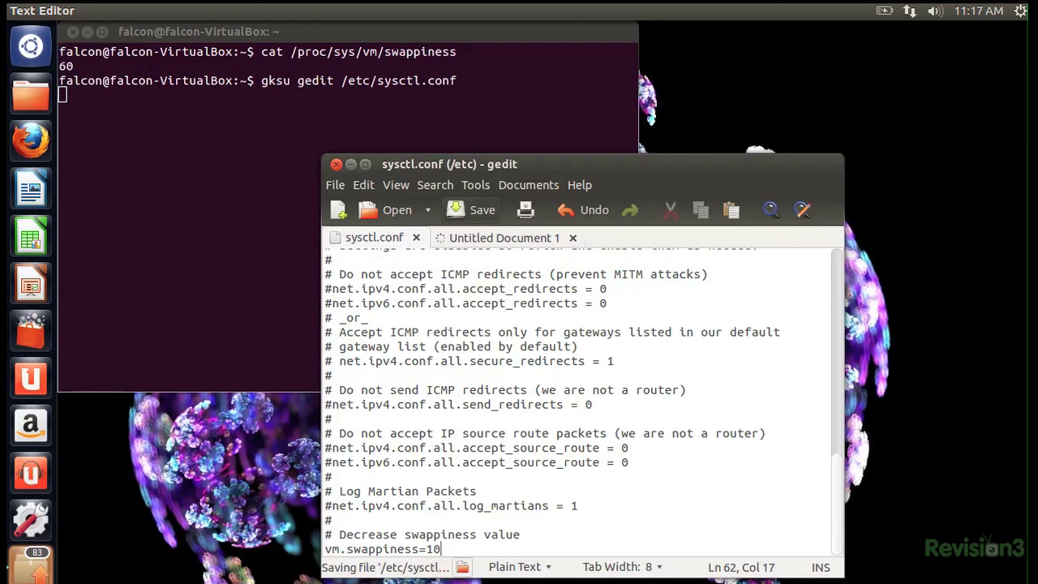
pyautogui.click(1020, 11)
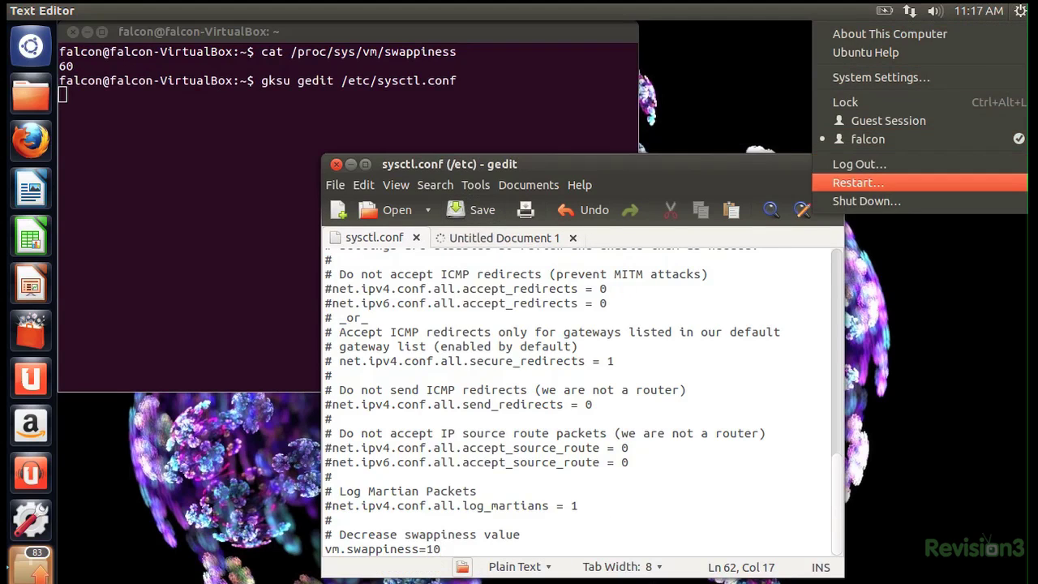
# Step: Restart the computer and recheck swappiness in Terminal, which now reads 10
pyautogui.click(930, 185)
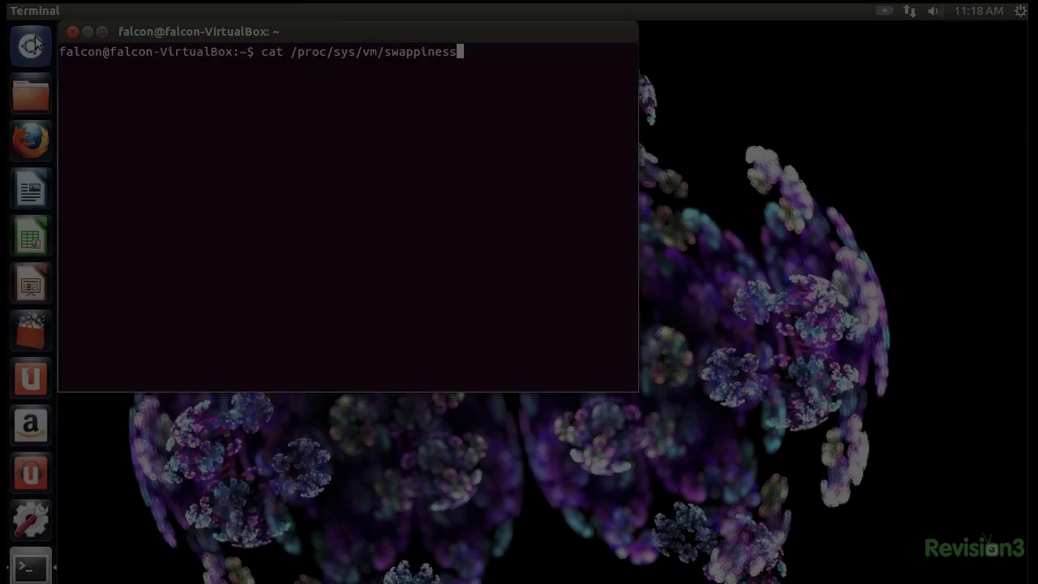
pyautogui.press('Return')
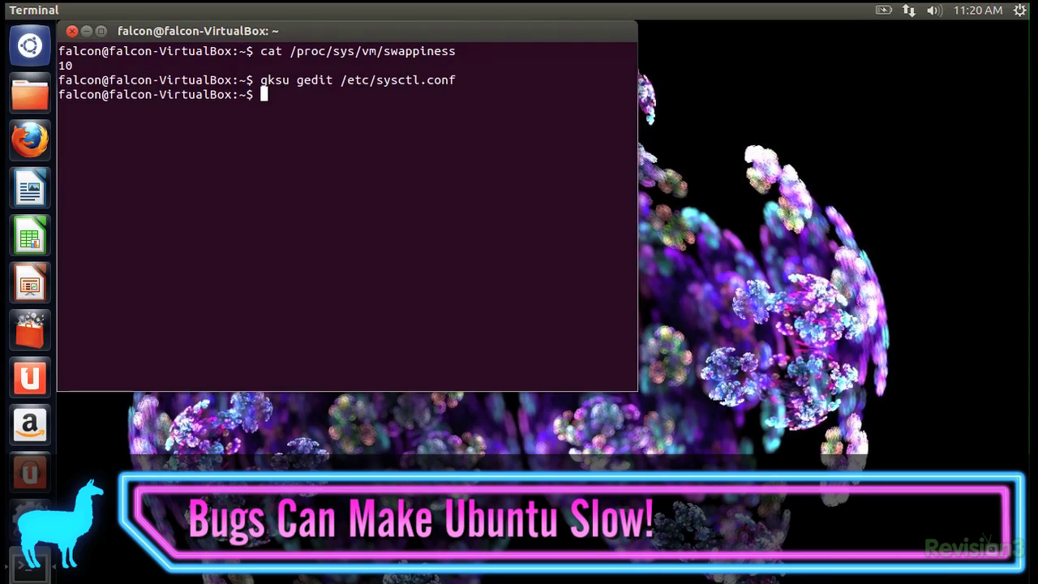
# Step: Launch gedit with root rights via gksu and move its window to the screen centre
pyautogui.write('dit')
pyautogui.press('Return')
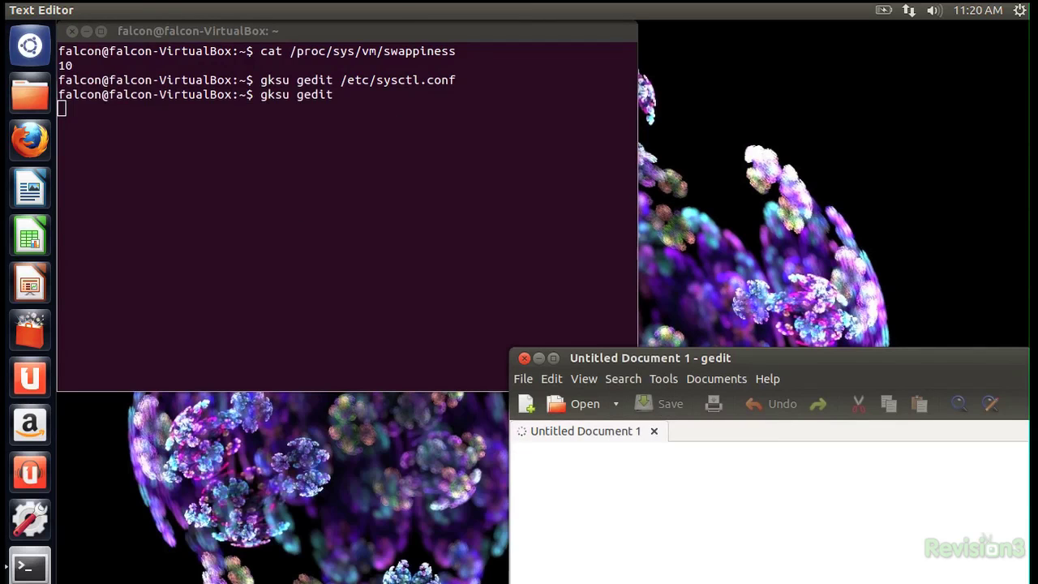
pyautogui.moveTo(669, 358); pyautogui.dragTo(403, 161)
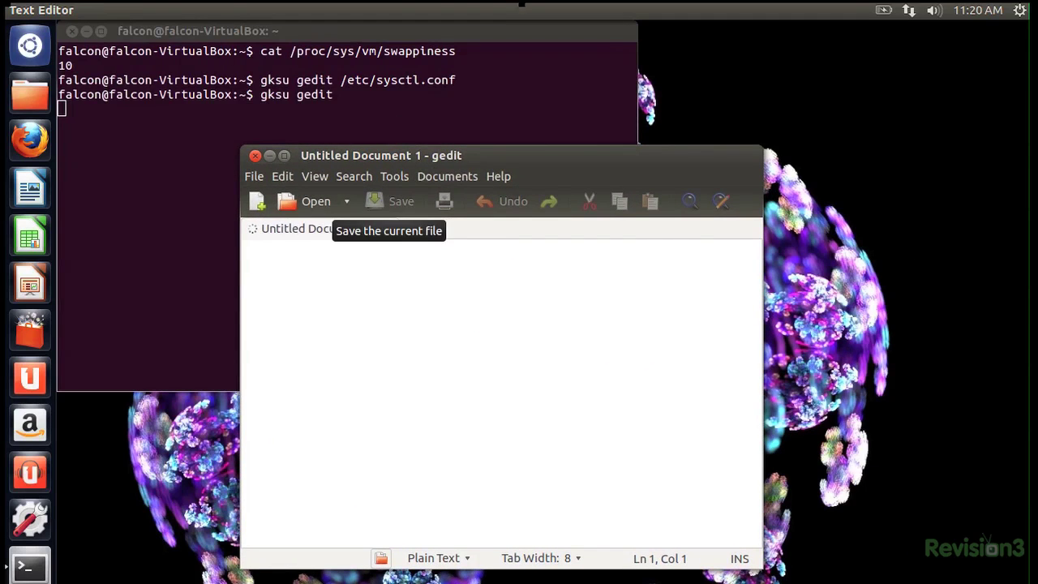
# Step: Disable the File Browser Panel plugin in gedit's Preferences Plugins list
pyautogui.hotkey('alt', 'e')
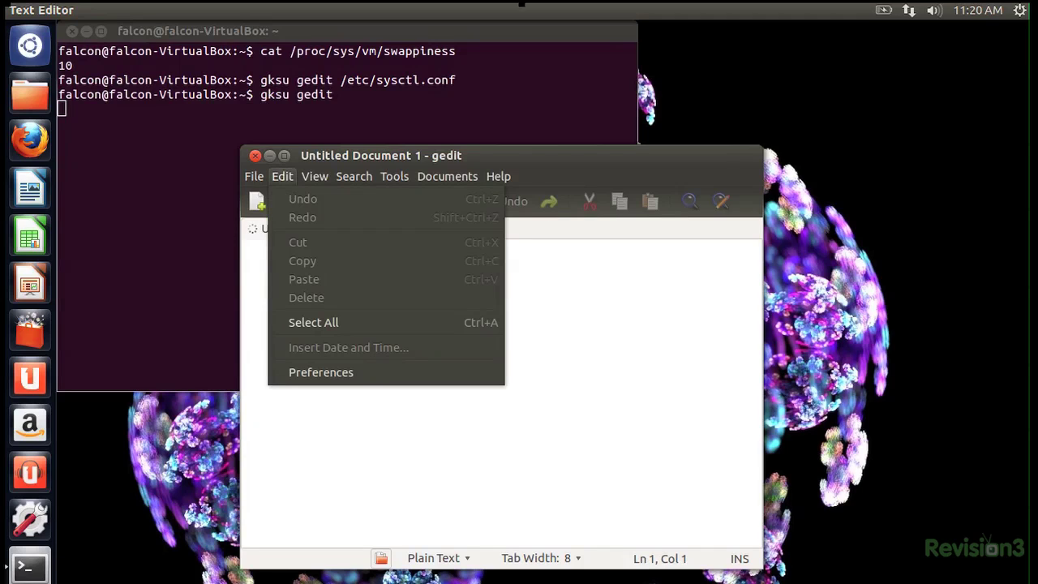
pyautogui.click(327, 369)
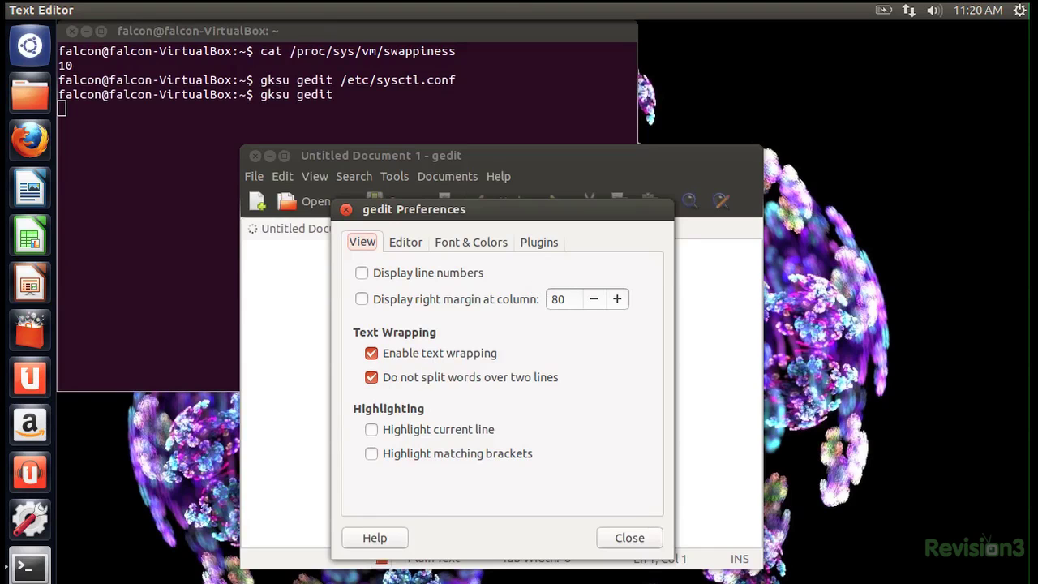
pyautogui.click(538, 242)
pyautogui.moveTo(649, 400)
pyautogui.mouseDown()
pyautogui.moveTo(651, 484)
pyautogui.moveTo(653, 393)
pyautogui.mouseUp()
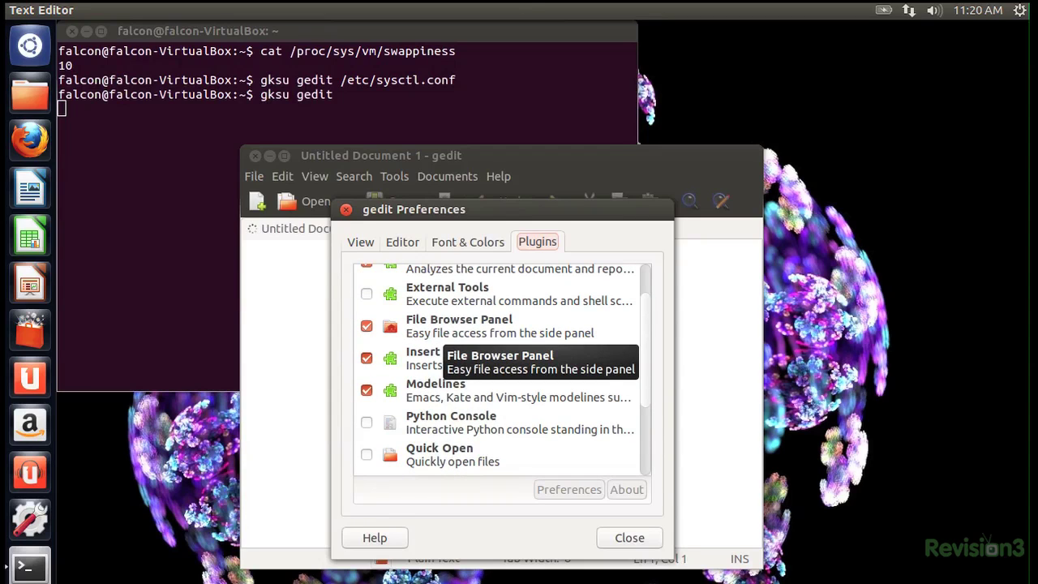
pyautogui.click(367, 327)
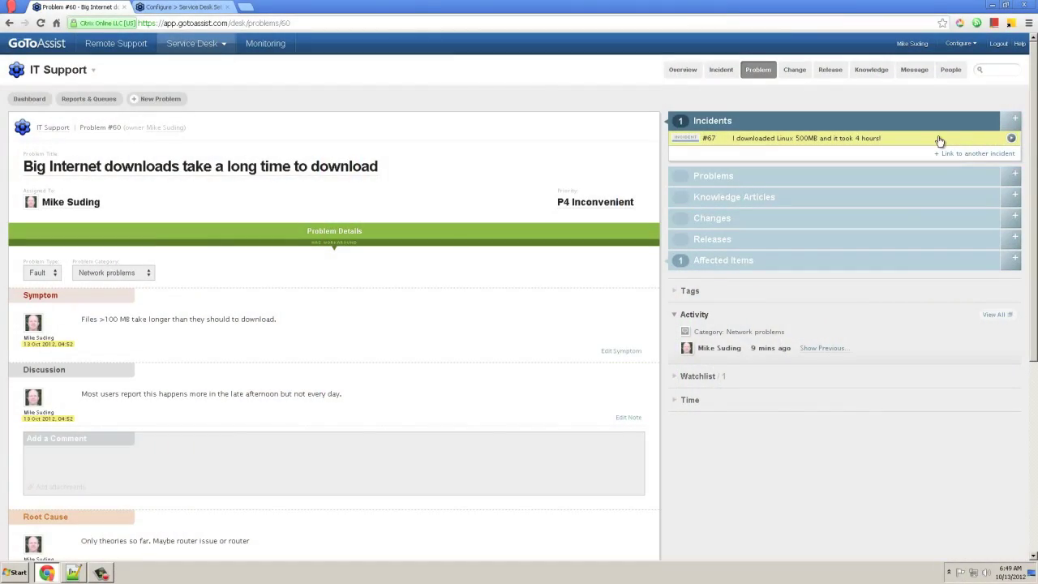
# Step: Link another incident to the problem, then open the GoToAssist free-trial form and enter promo code OSALT
pyautogui.click(1013, 122)
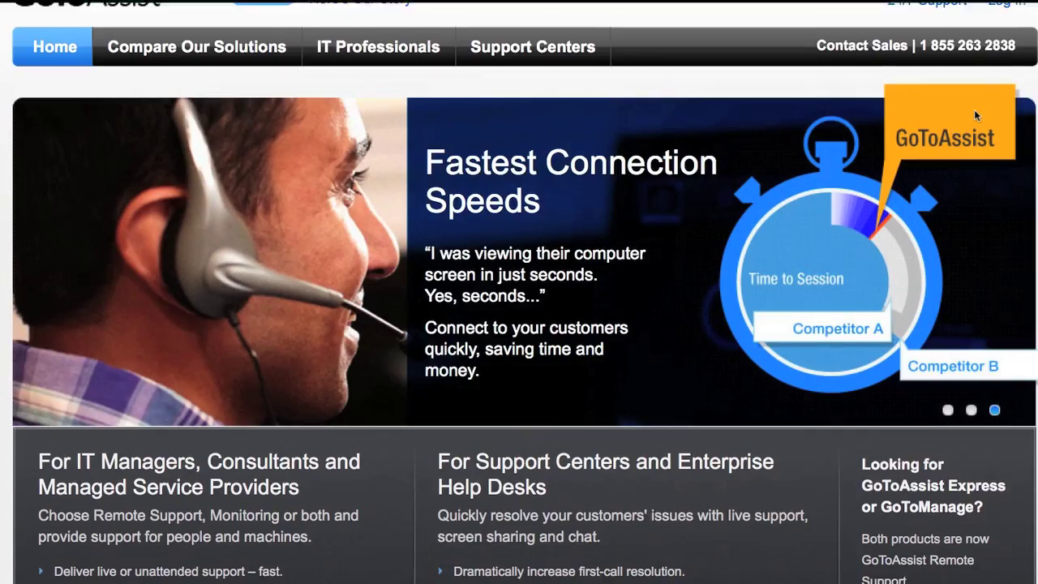
pyautogui.scroll(-5, 974, 110)
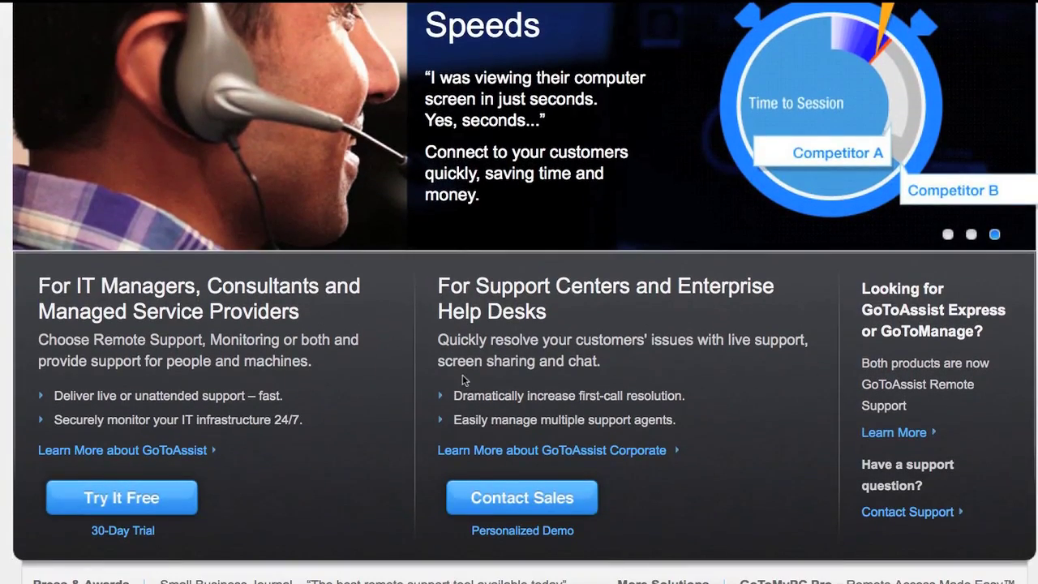
pyautogui.click(114, 498)
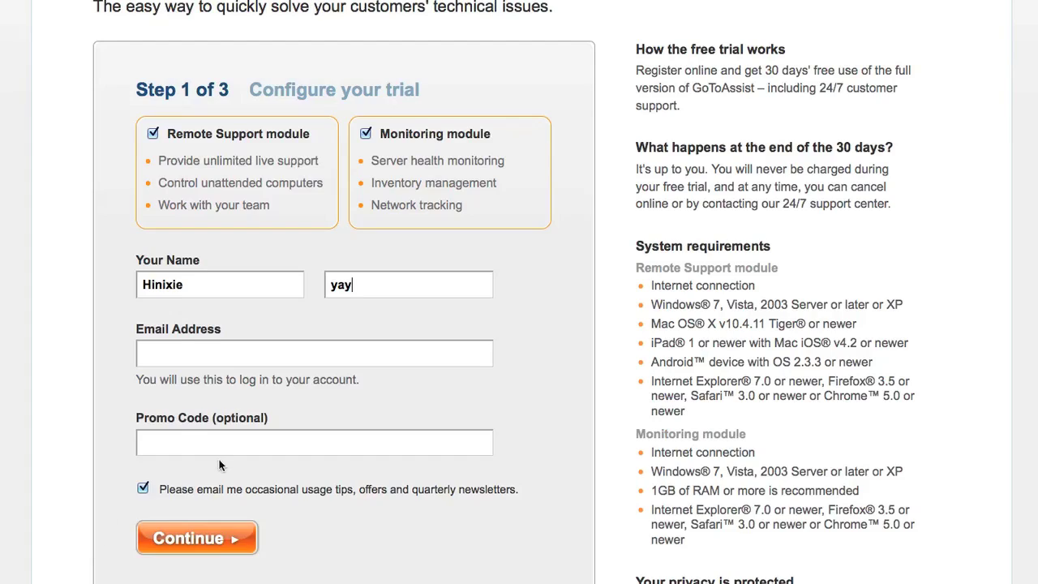
pyautogui.click(243, 442)
pyautogui.write('OSALT')
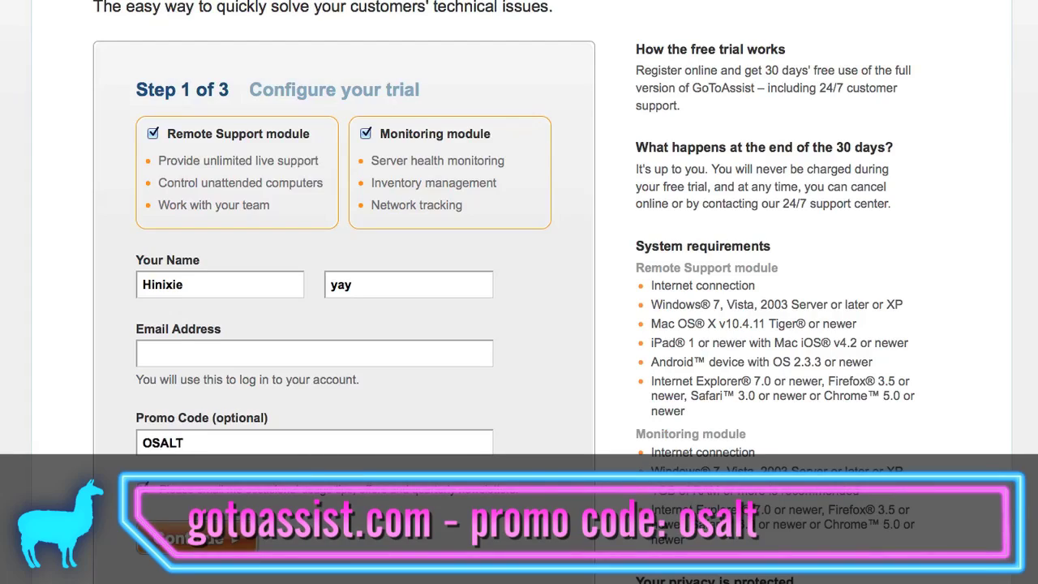